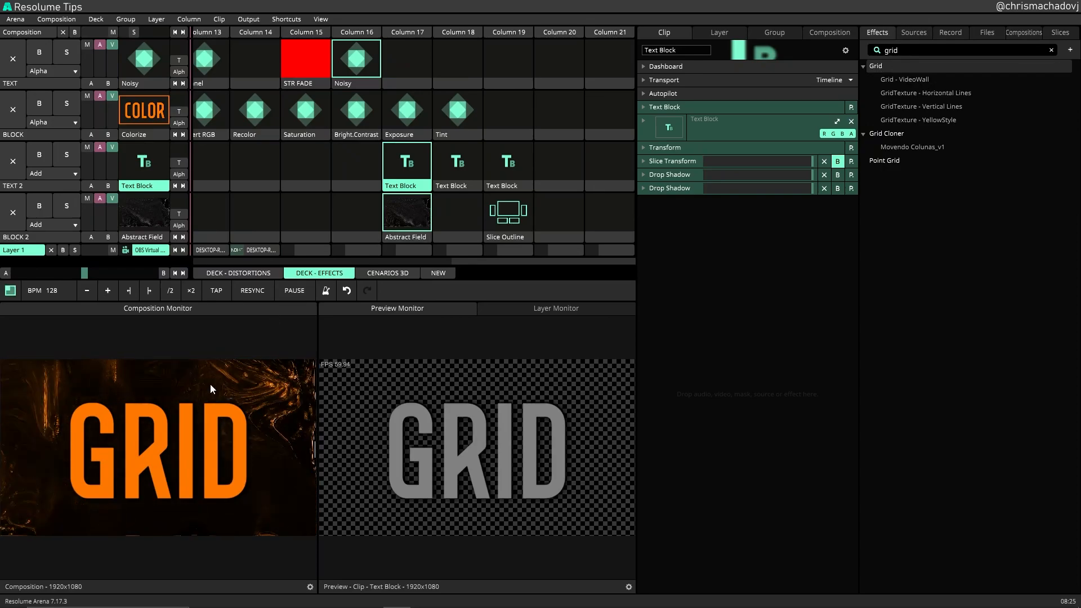
- Add the Grid effect to the Text Block clip in column 17 and set its Fuzzyness to 0
{"action": "left_click_drag", "start_coordinate": [883, 75], "coordinate": [406, 166]}
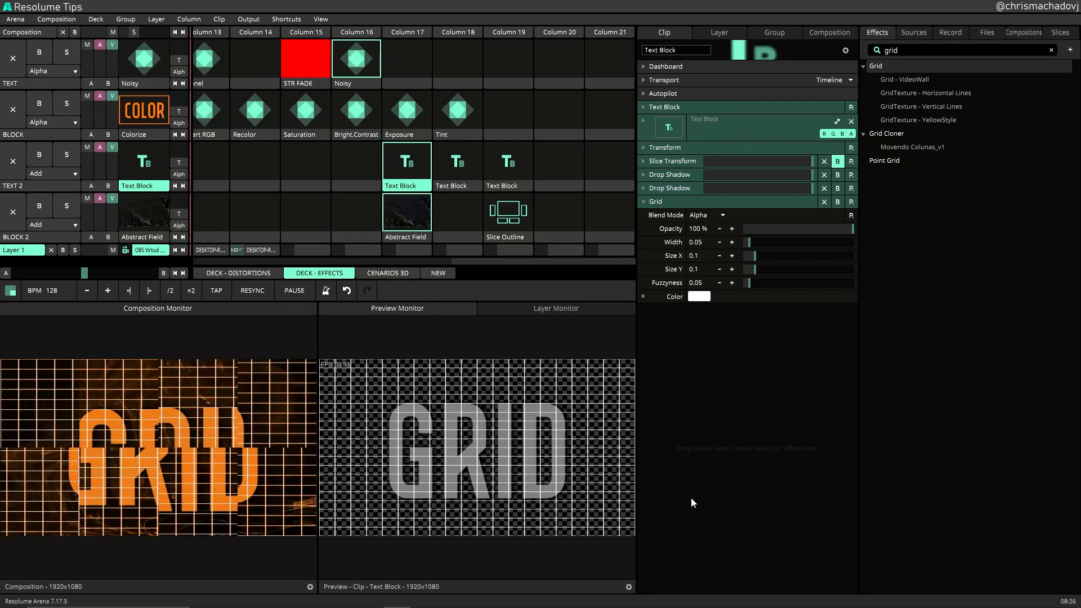
{"action": "left_click_drag", "start_coordinate": [751, 280], "coordinate": [718, 274]}
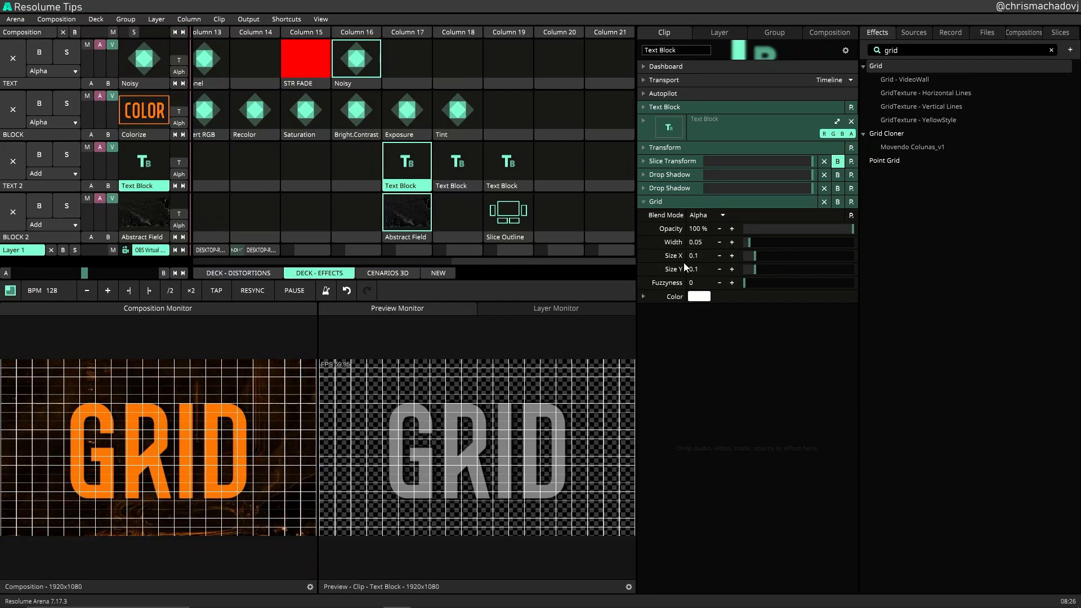
- Try different Grid cell sizes, ending with Size X at 0.28 and Size Y at 0.5
{"action": "left_click_drag", "start_coordinate": [753, 257], "coordinate": [785, 261]}
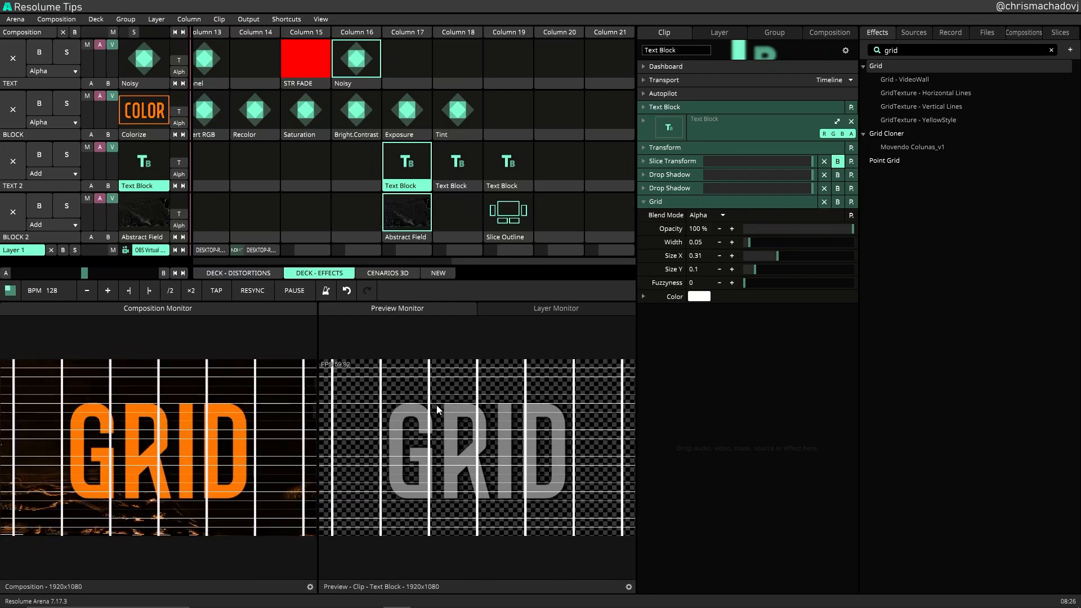
{"action": "left_click_drag", "start_coordinate": [779, 257], "coordinate": [788, 288]}
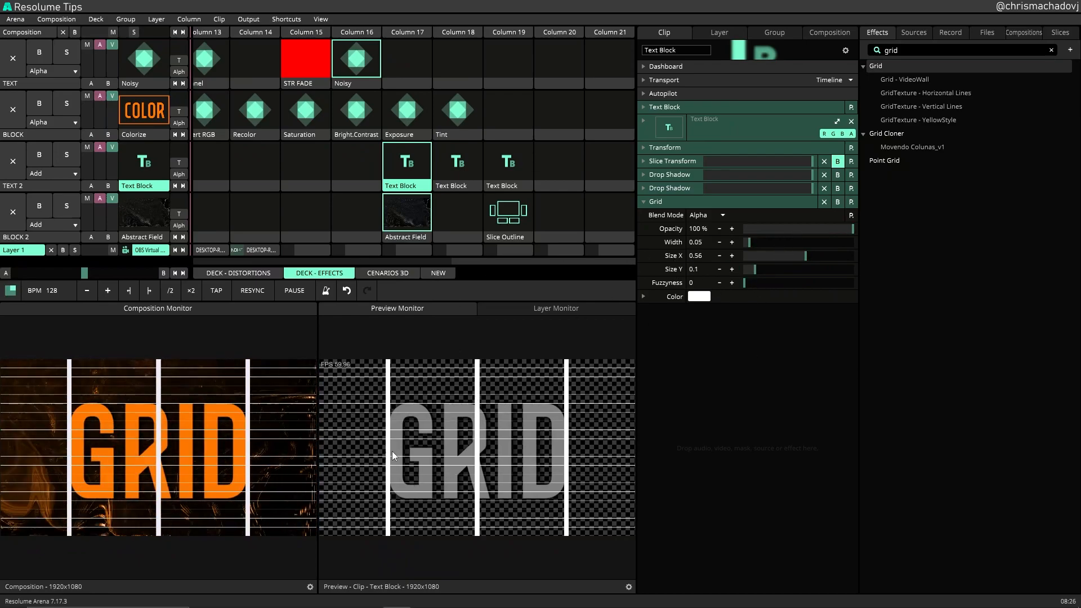
{"action": "left_click_drag", "start_coordinate": [758, 269], "coordinate": [821, 275]}
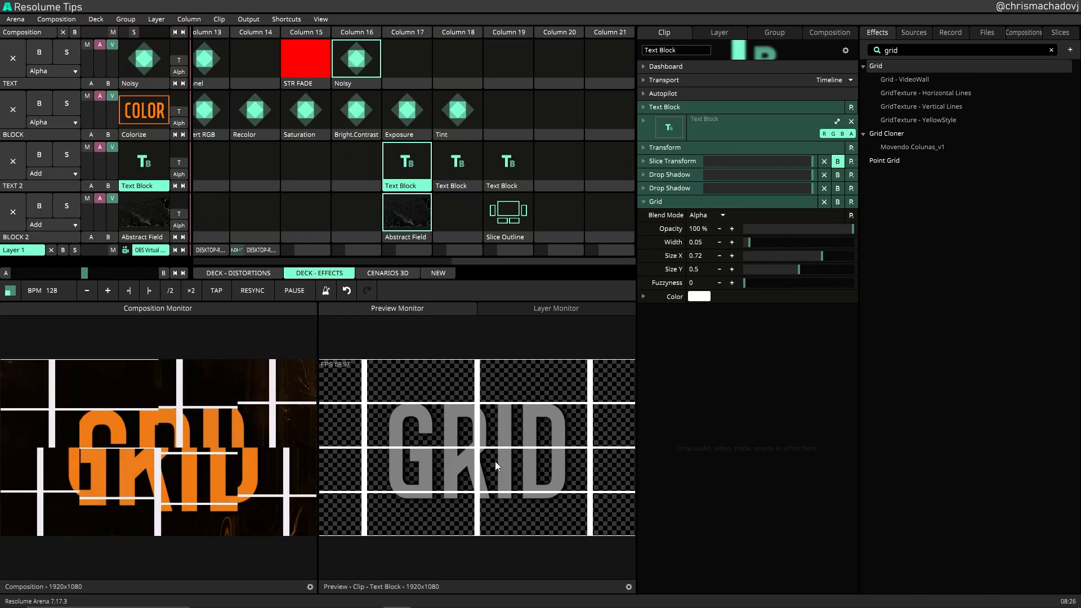
{"action": "left_click_drag", "start_coordinate": [802, 256], "coordinate": [832, 261]}
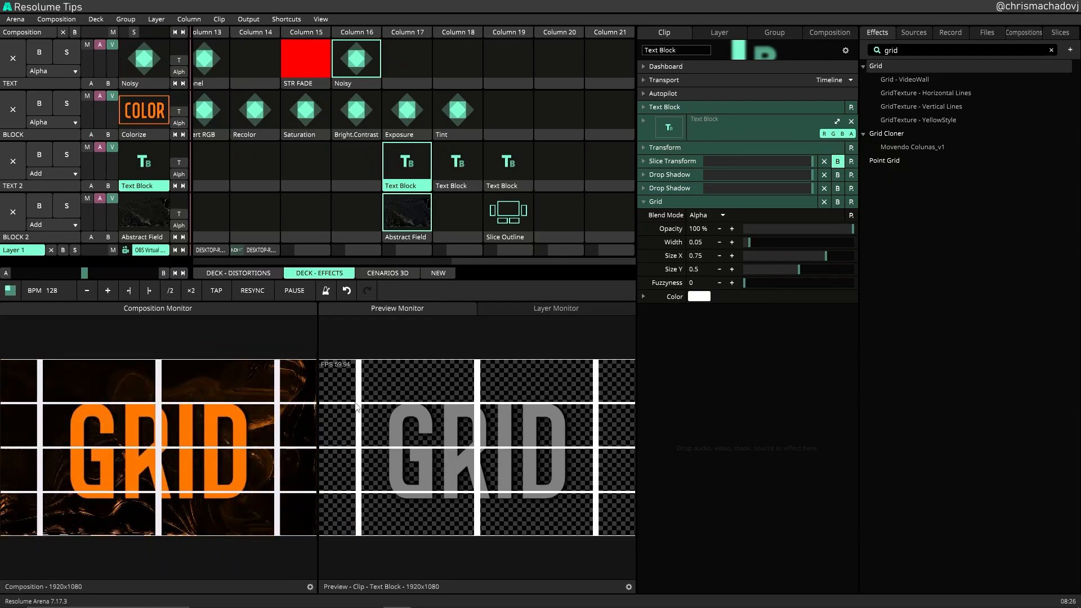
{"action": "left_click_drag", "start_coordinate": [817, 256], "coordinate": [780, 256]}
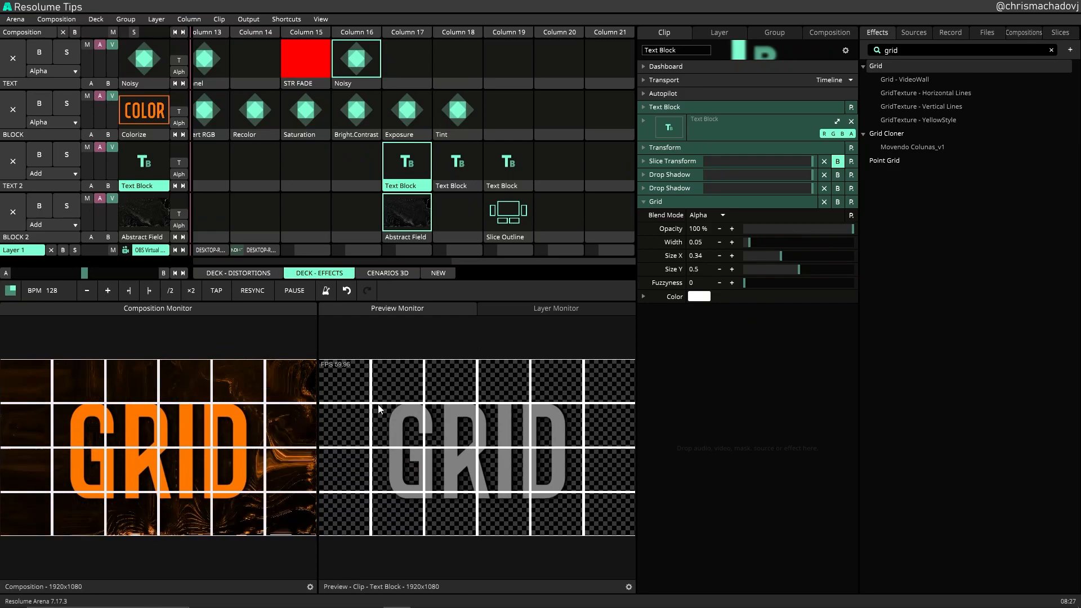
{"action": "left_click_drag", "start_coordinate": [780, 256], "coordinate": [777, 259]}
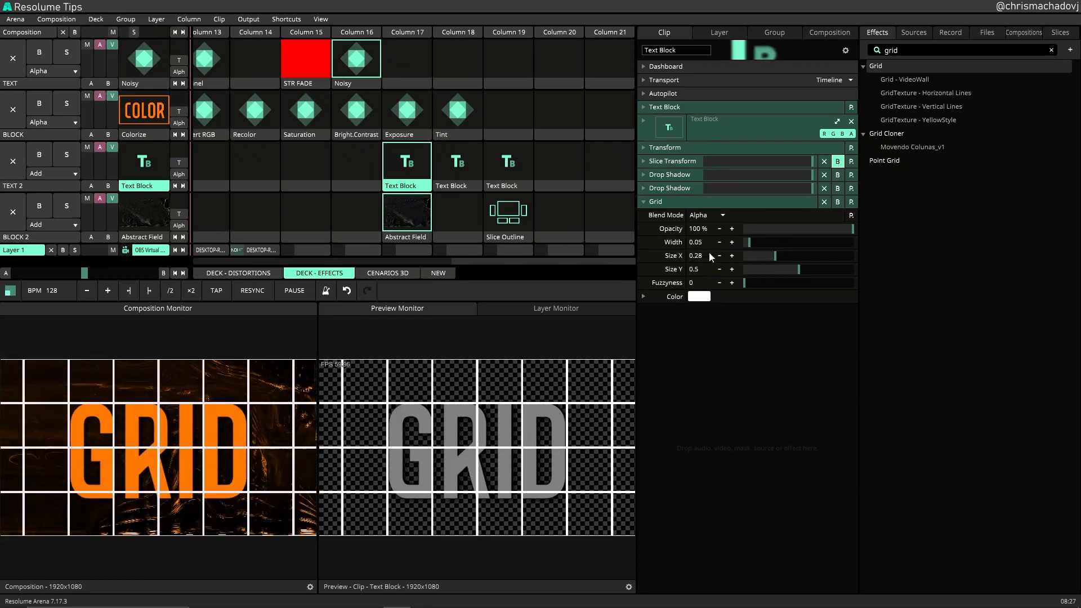
- Set the Grid effect's Size X and Size Y to 1 and its Width to 0.02
{"action": "left_click_drag", "start_coordinate": [764, 259], "coordinate": [869, 255]}
{"action": "left_click_drag", "start_coordinate": [759, 278], "coordinate": [874, 271]}
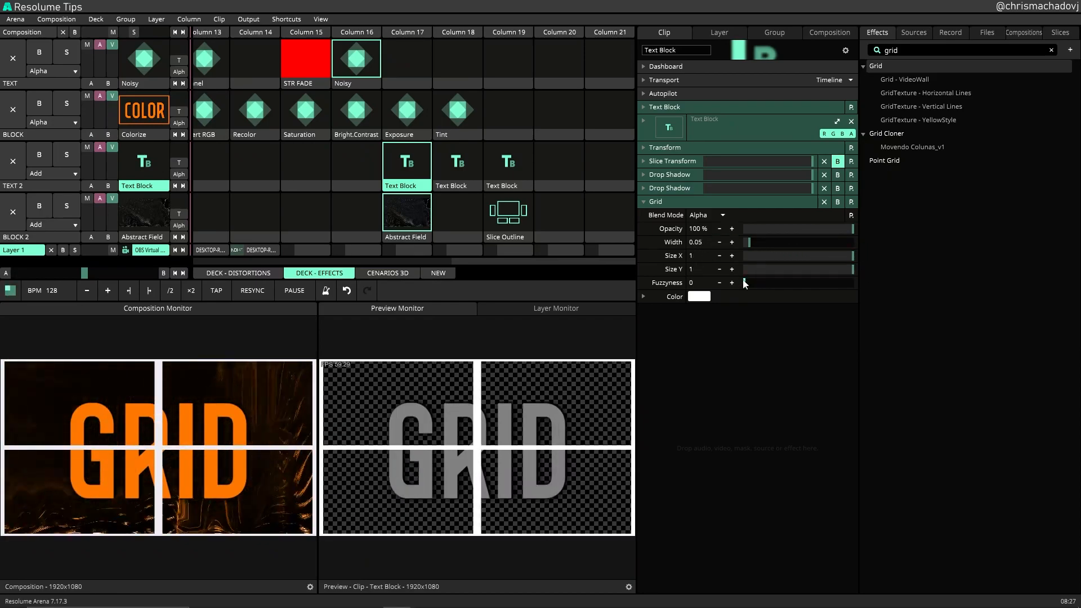
{"action": "left_click", "coordinate": [722, 242]}
{"action": "left_click", "coordinate": [721, 242]}
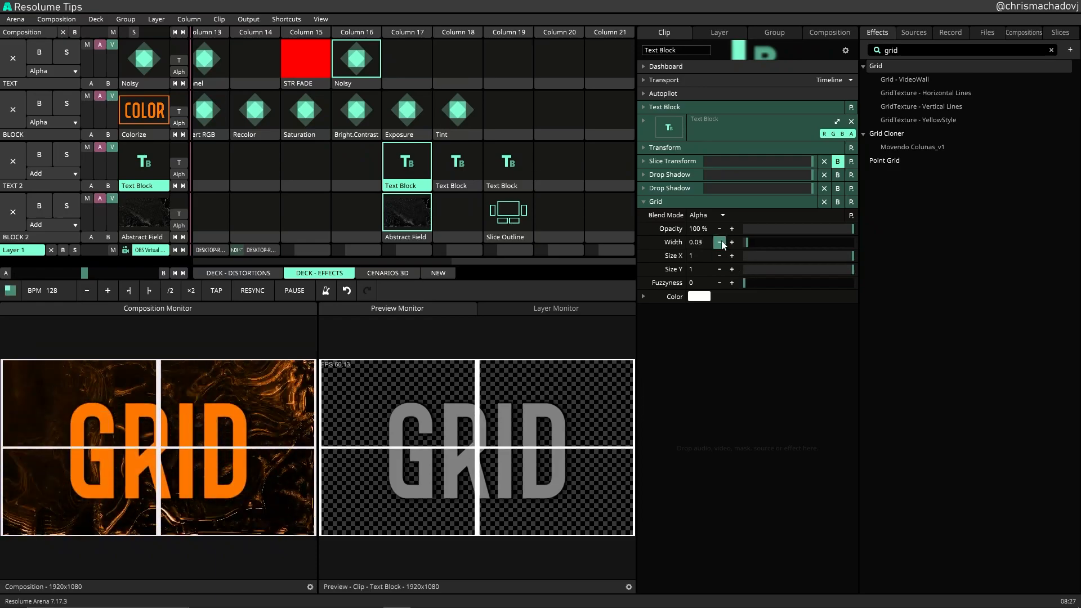
{"action": "left_click", "coordinate": [721, 242]}
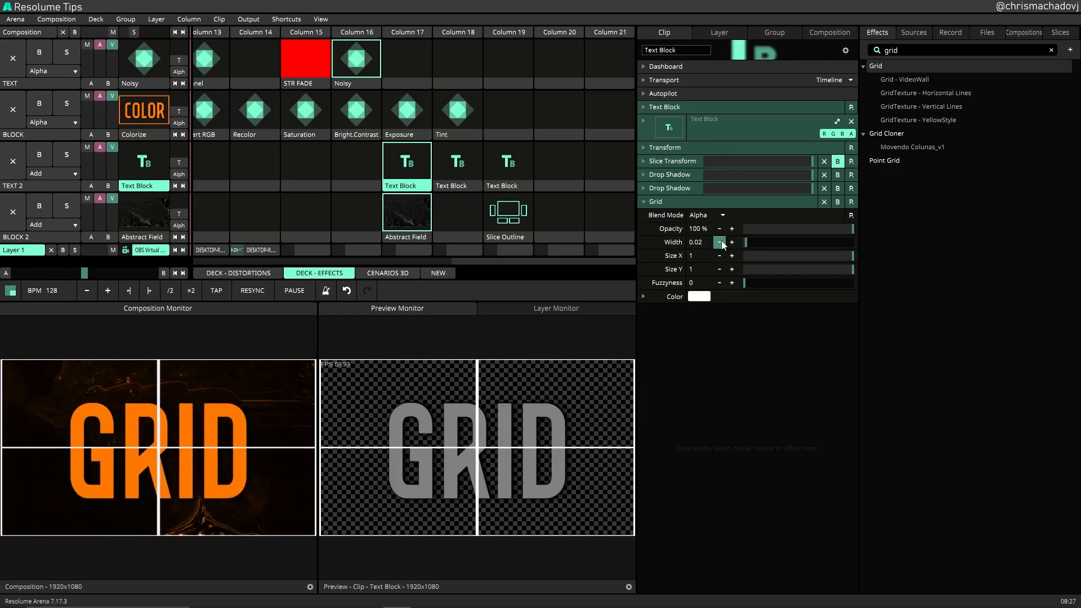
- Colour the grid lines black, try a Width of 0.05, and set the Width back to 0.02
{"action": "left_click", "coordinate": [699, 296]}
{"action": "left_click", "coordinate": [689, 326]}
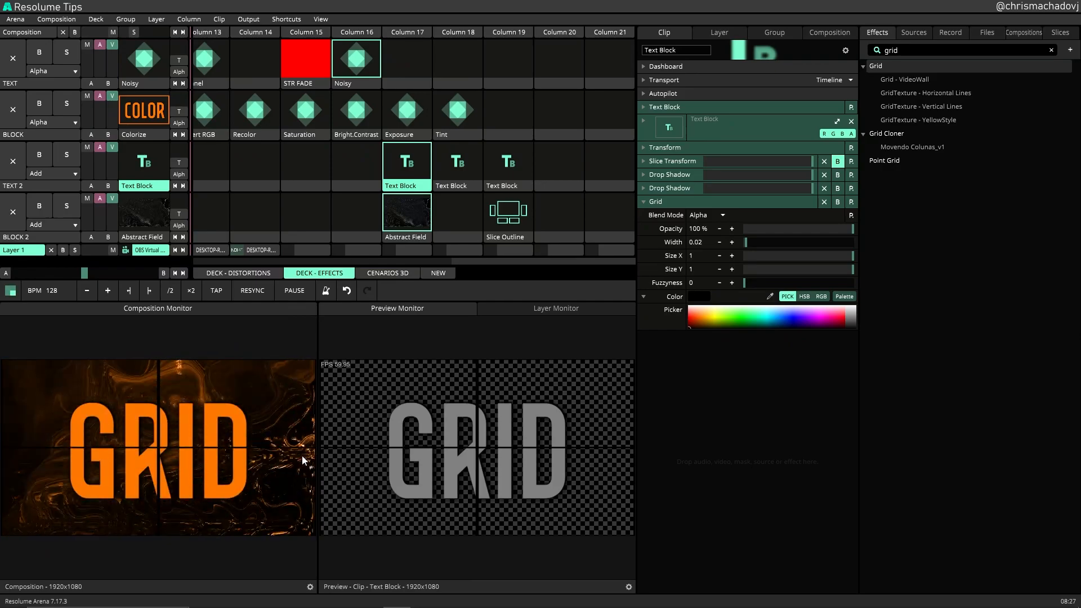
{"action": "left_click", "coordinate": [751, 244]}
{"action": "left_click_drag", "start_coordinate": [750, 246], "coordinate": [750, 249]}
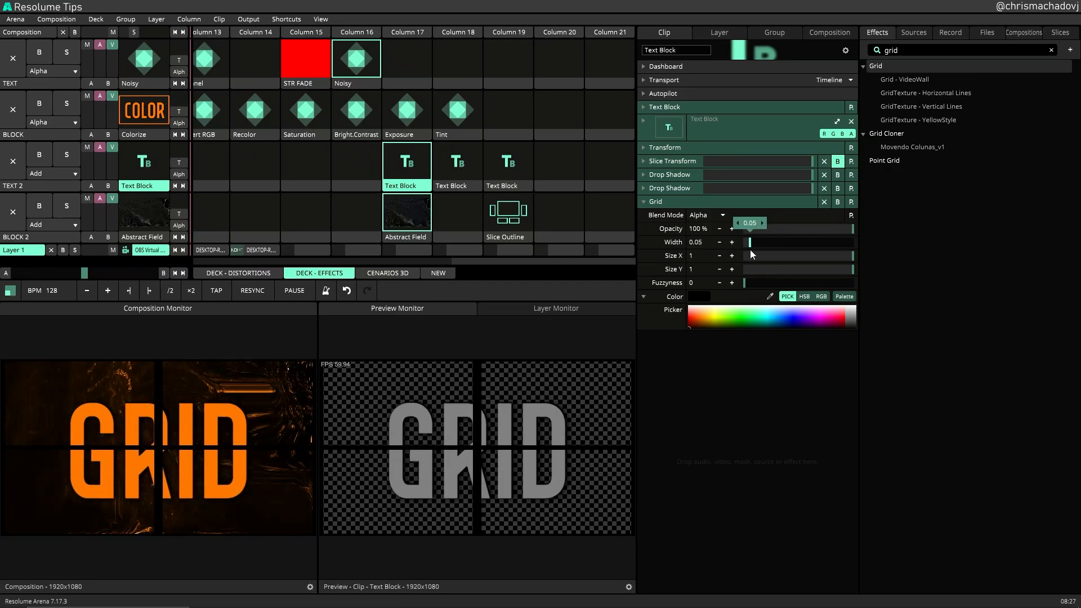
{"action": "left_click_drag", "start_coordinate": [750, 250], "coordinate": [741, 255]}
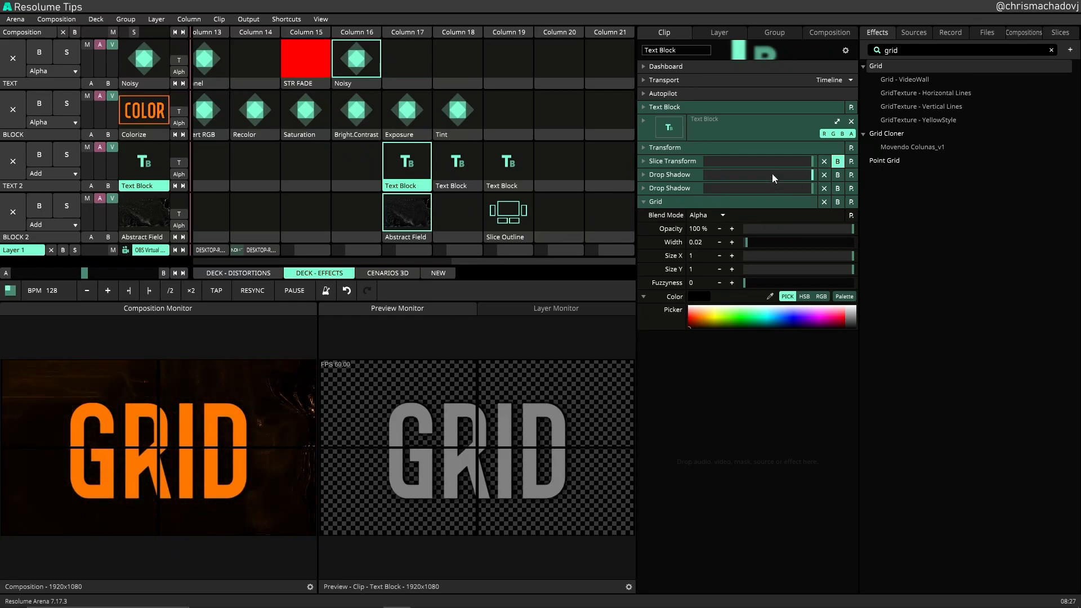
- Remove the Grid effect from the Text Block clip and stop the Abstract Field clip on the BLOCK 2 layer
{"action": "left_click", "coordinate": [824, 202]}
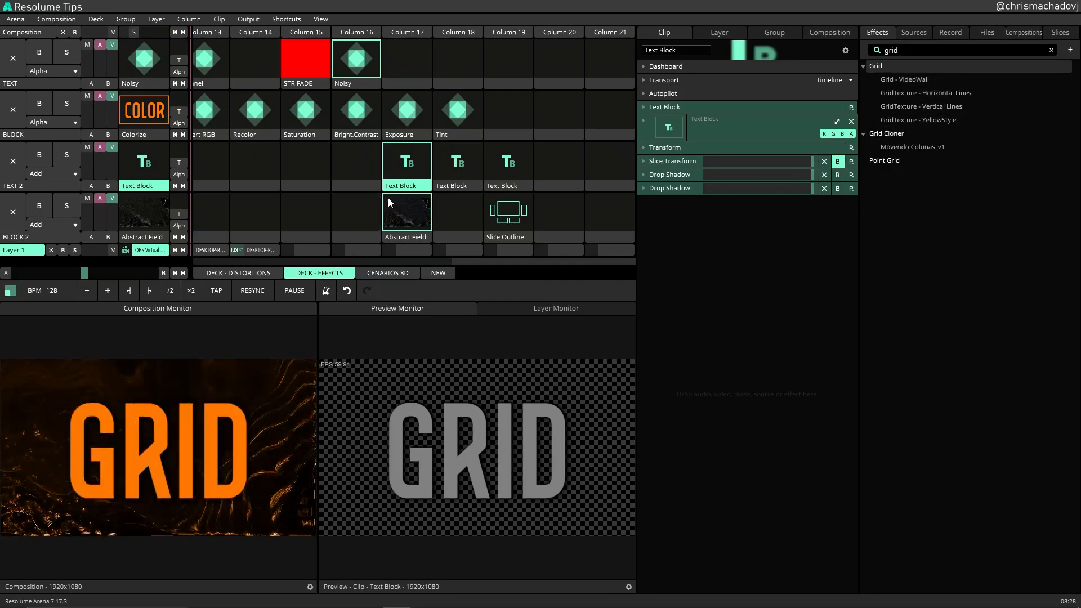
{"action": "left_click", "coordinate": [370, 216]}
- Add the GridTexture - YellowStyle preset to the Text Block clip and turn off the effect's bypass
{"action": "left_click", "coordinate": [414, 188]}
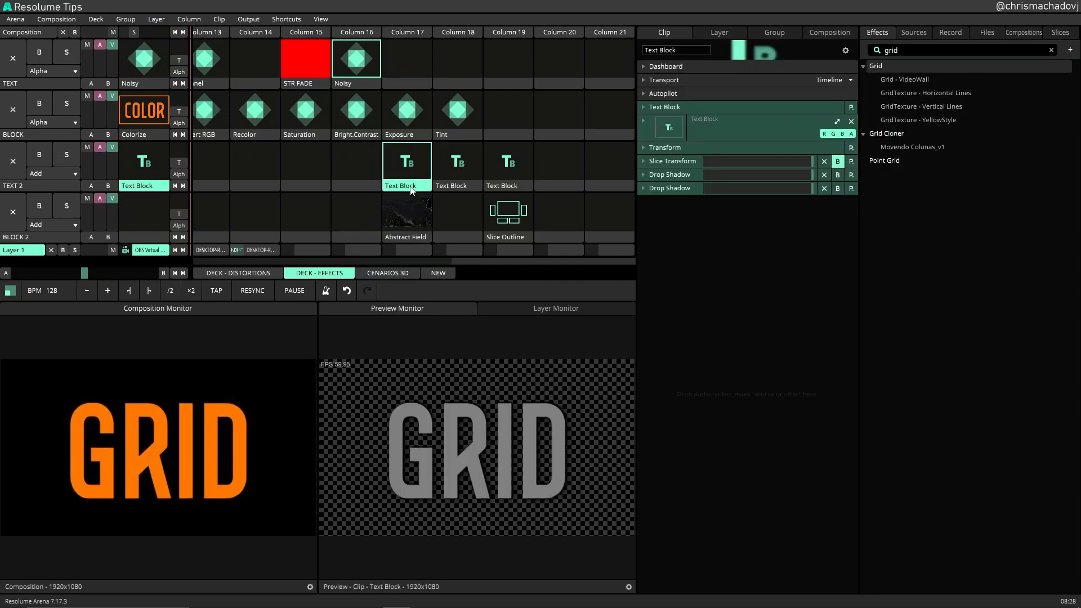
{"action": "left_click_drag", "start_coordinate": [898, 119], "coordinate": [685, 291]}
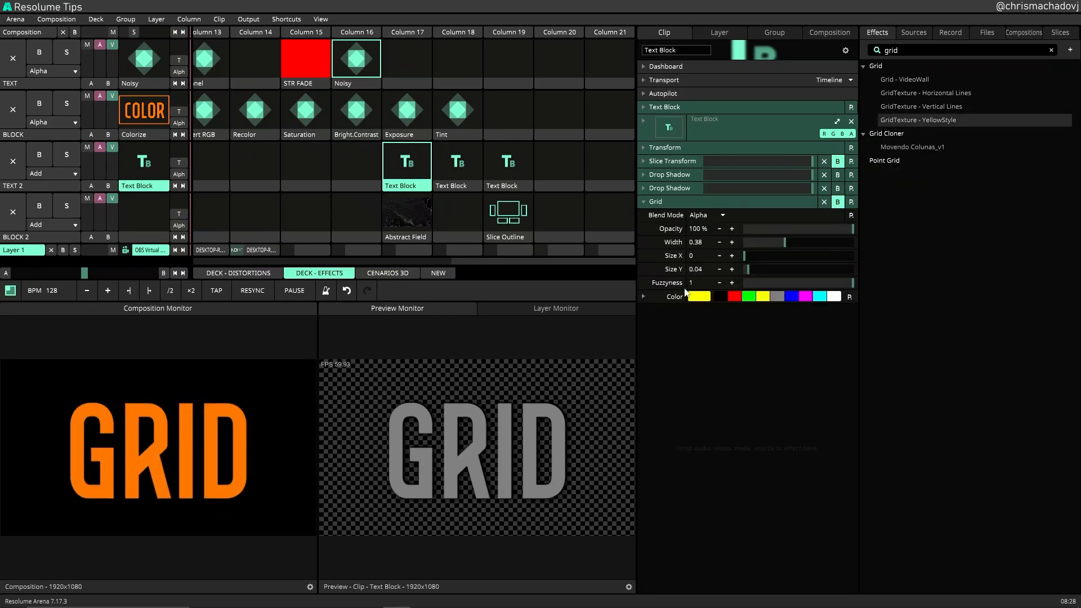
{"action": "left_click", "coordinate": [837, 203]}
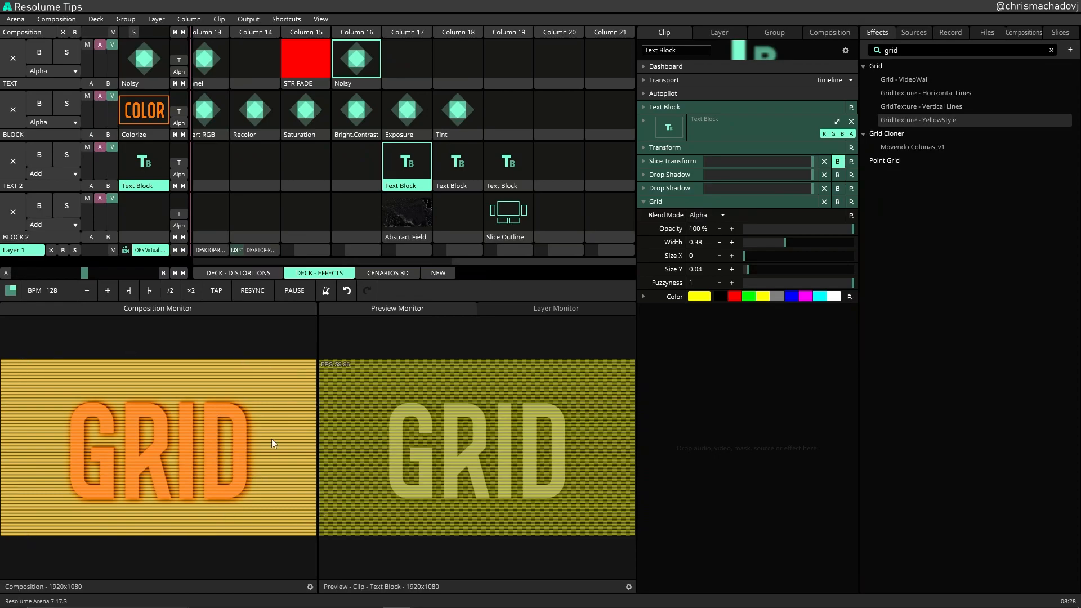
- Try the palette colours on the Grid effect, including red, green, yellow, grey, blue, magenta, cyan, white and black
{"action": "left_click", "coordinate": [735, 296]}
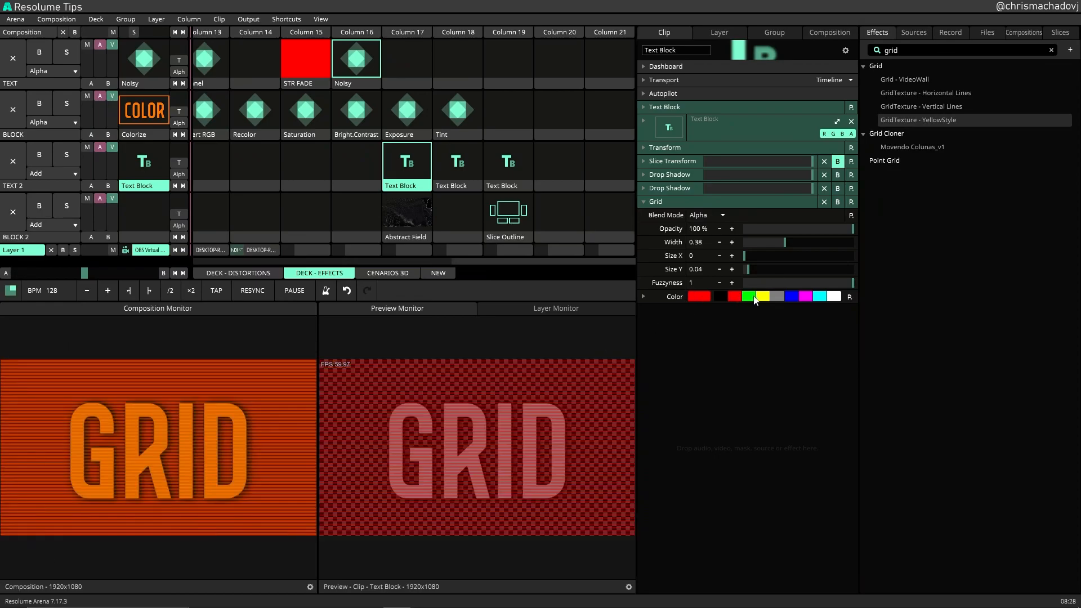
{"action": "left_click", "coordinate": [750, 297]}
{"action": "left_click", "coordinate": [764, 296]}
{"action": "left_click", "coordinate": [776, 297]}
{"action": "left_click", "coordinate": [788, 296]}
{"action": "left_click", "coordinate": [804, 297]}
{"action": "left_click", "coordinate": [819, 296]}
{"action": "left_click", "coordinate": [831, 298]}
{"action": "left_click", "coordinate": [820, 297]}
{"action": "left_click", "coordinate": [736, 298]}
{"action": "left_click", "coordinate": [722, 298]}
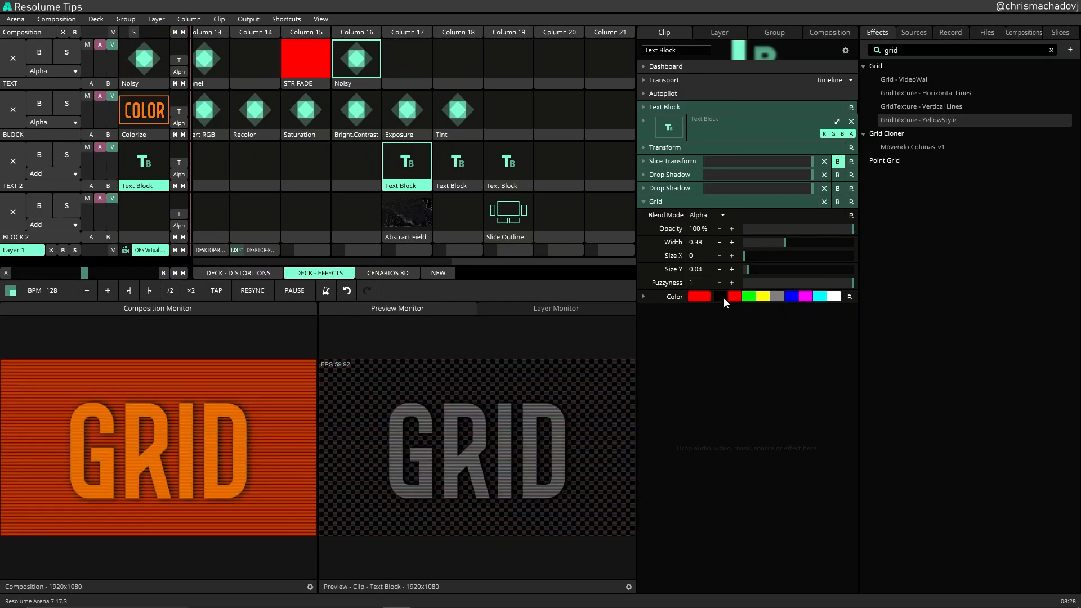
{"action": "left_click", "coordinate": [761, 298]}
{"action": "left_click", "coordinate": [781, 298]}
{"action": "left_click", "coordinate": [804, 298]}
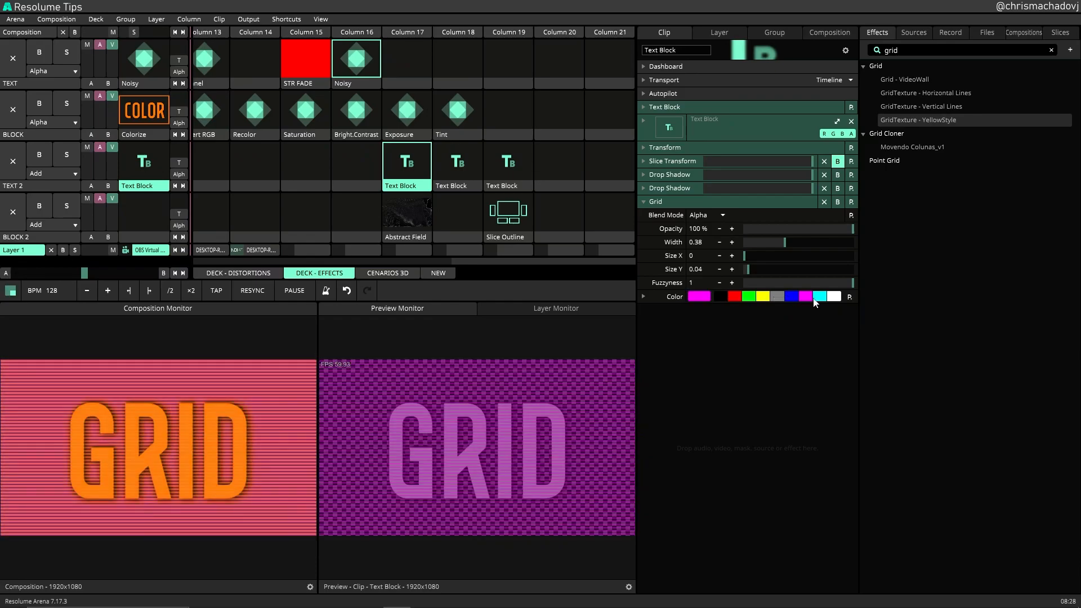
{"action": "left_click", "coordinate": [817, 298]}
- Remove the Grid effect from the Text Block clip and relaunch the Abstract Field clip on BLOCK 2
{"action": "left_click", "coordinate": [823, 202]}
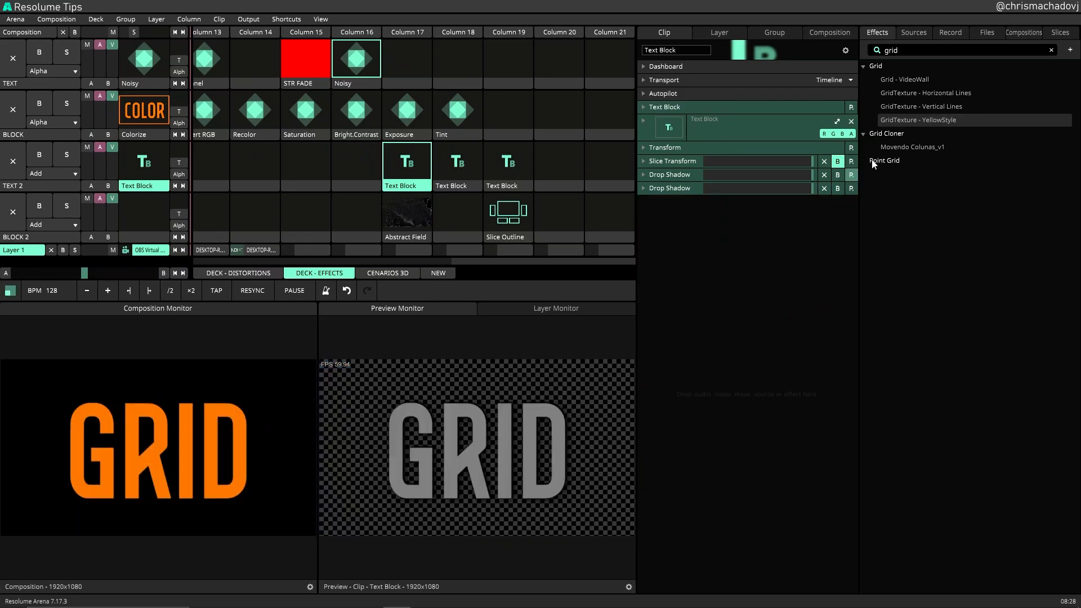
{"action": "left_click", "coordinate": [414, 201]}
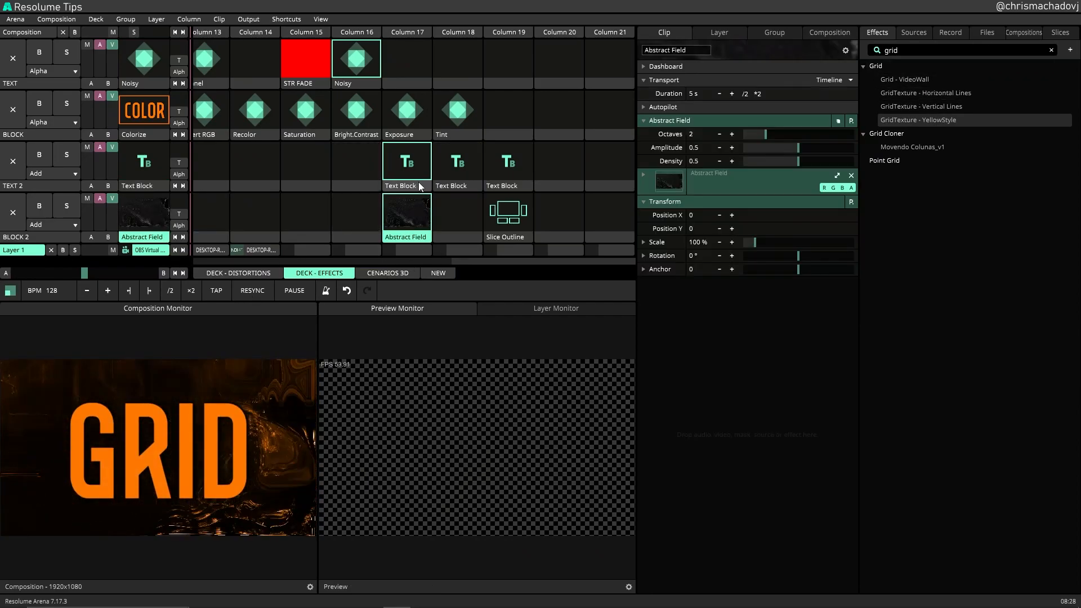
- Add the GridTexture - Horizontal Lines preset to the Text Block clip in column 17
{"action": "left_click", "coordinate": [419, 181]}
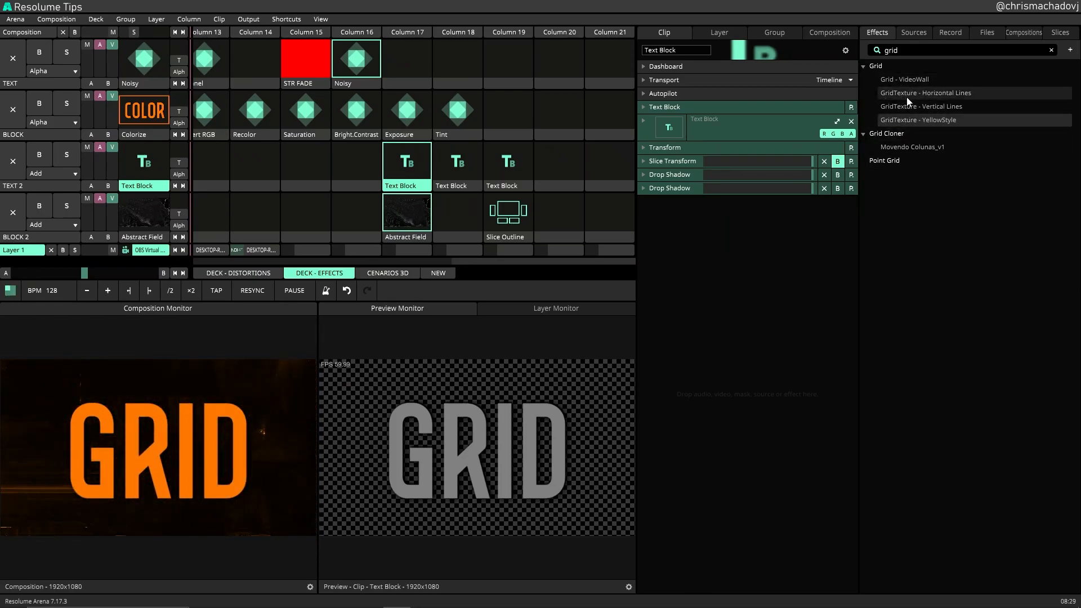
{"action": "left_click_drag", "start_coordinate": [908, 97], "coordinate": [709, 316]}
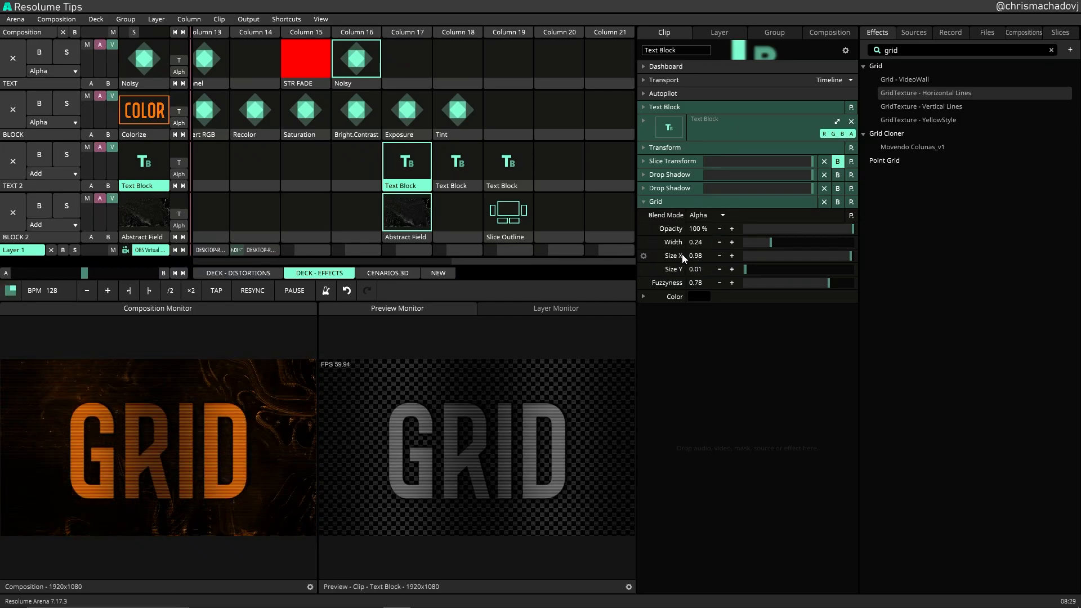
- Set the Grid effect's Size X to 1, try Fuzzyness at 0, and raise the Fuzzyness to 1
{"action": "mouse_move", "coordinate": [850, 256]}
{"action": "left_click_drag", "start_coordinate": [850, 256], "coordinate": [882, 243]}
{"action": "mouse_move", "coordinate": [745, 273]}
{"action": "left_mouse_down"}
{"action": "mouse_move", "coordinate": [846, 279]}
{"action": "mouse_move", "coordinate": [745, 288]}
{"action": "mouse_move", "coordinate": [784, 280]}
{"action": "mouse_move", "coordinate": [728, 275]}
{"action": "mouse_move", "coordinate": [888, 272]}
{"action": "mouse_move", "coordinate": [735, 271]}
{"action": "left_mouse_up"}
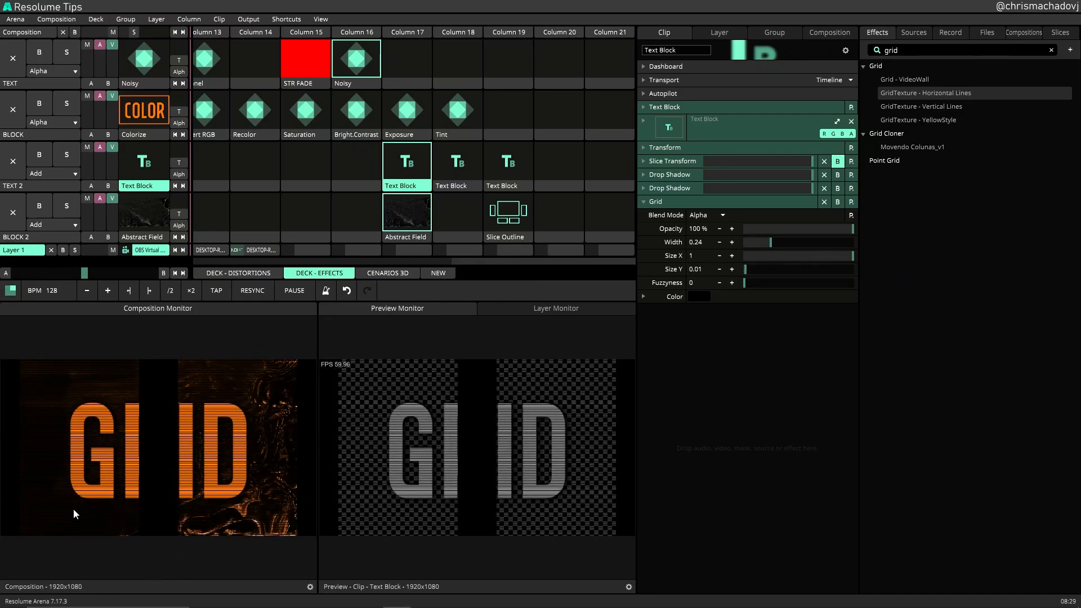
{"action": "left_click_drag", "start_coordinate": [744, 281], "coordinate": [867, 278]}
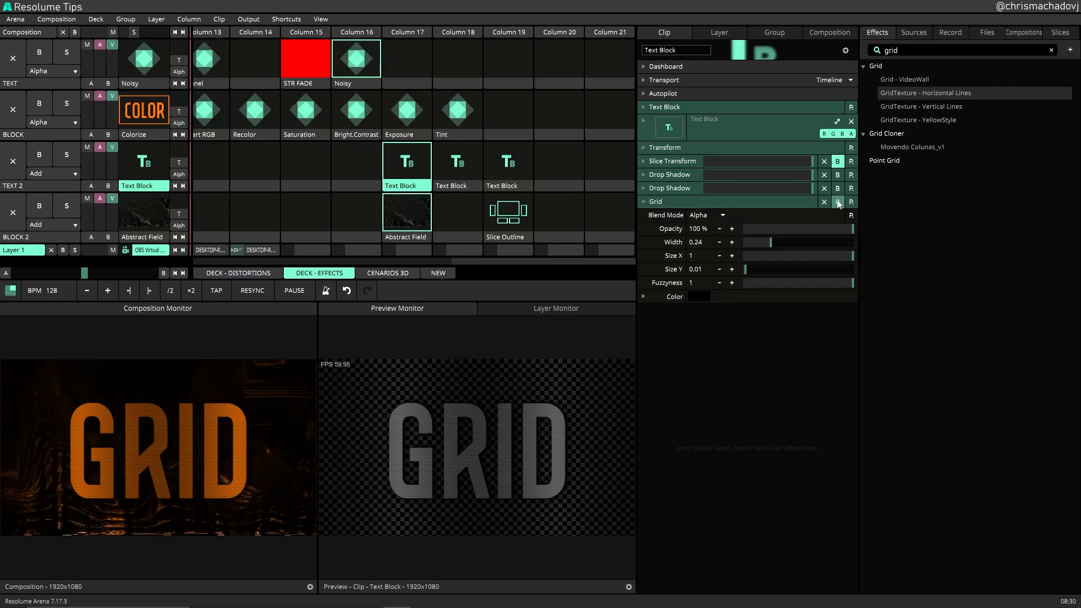
- Load the GridTexture - Vertical Lines preset into the clip's Grid effect
{"action": "left_click", "coordinate": [850, 202]}
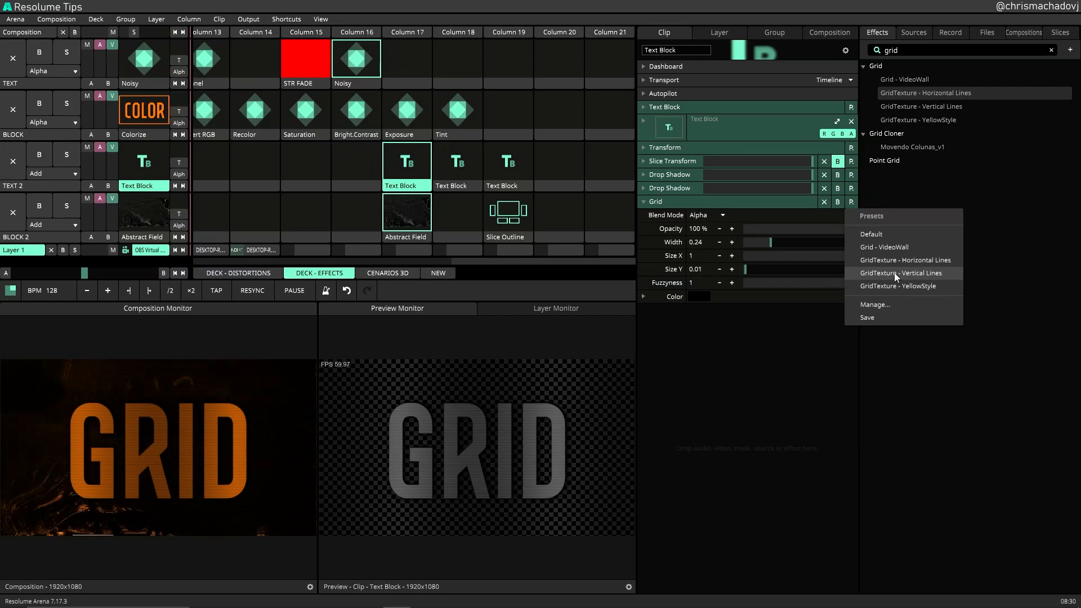
{"action": "left_click", "coordinate": [750, 329]}
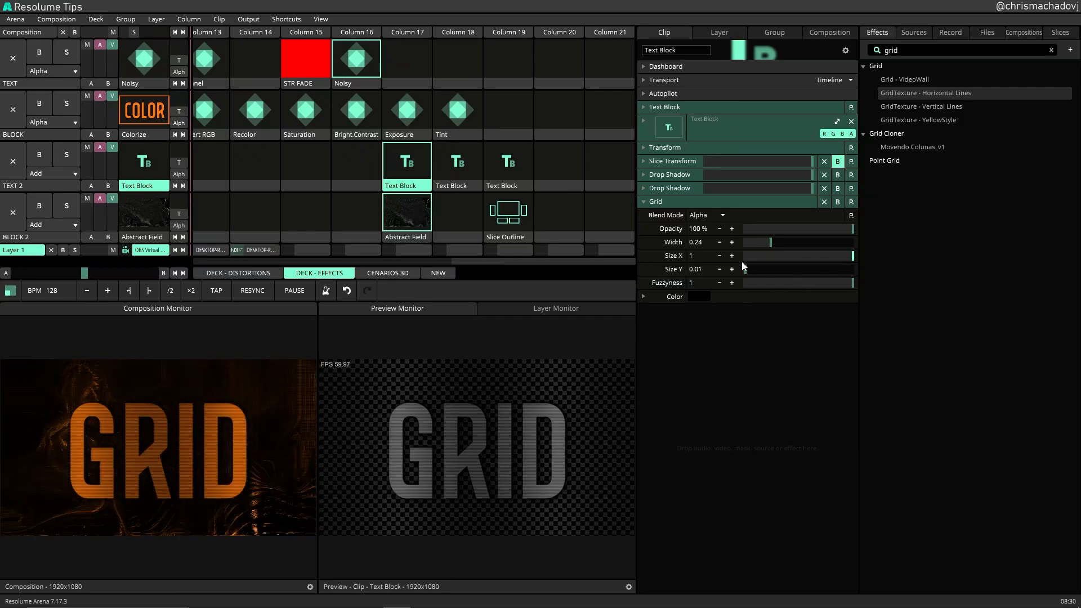
{"action": "left_click", "coordinate": [850, 202]}
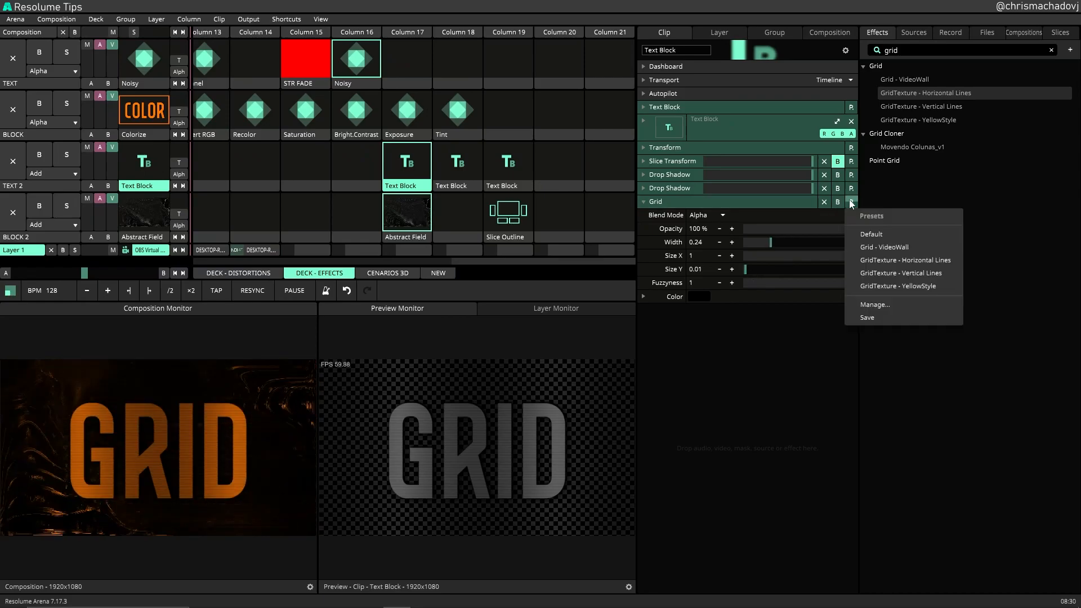
{"action": "left_click", "coordinate": [903, 273]}
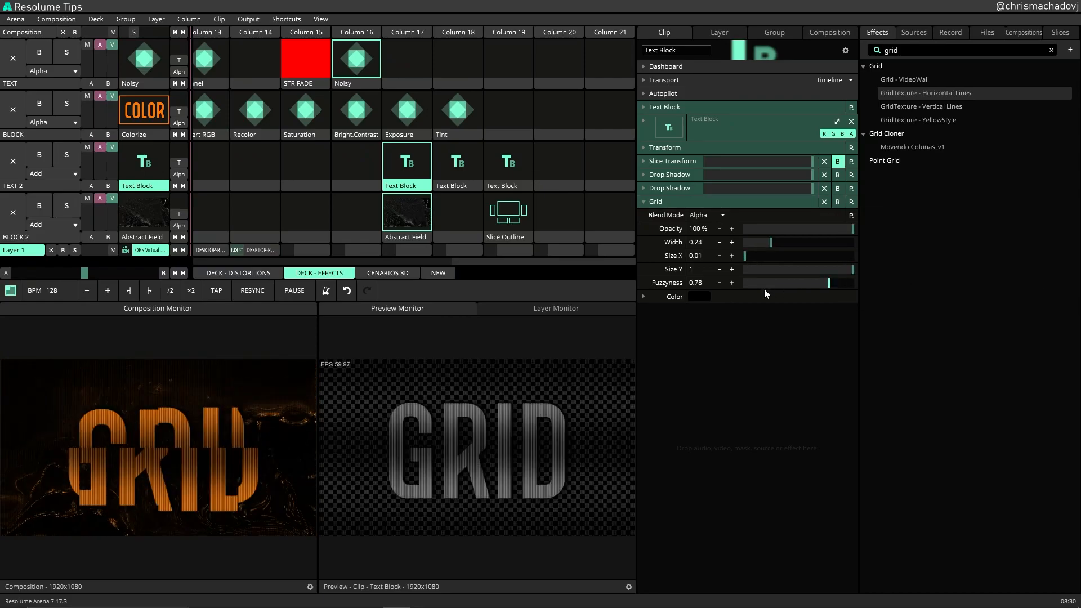